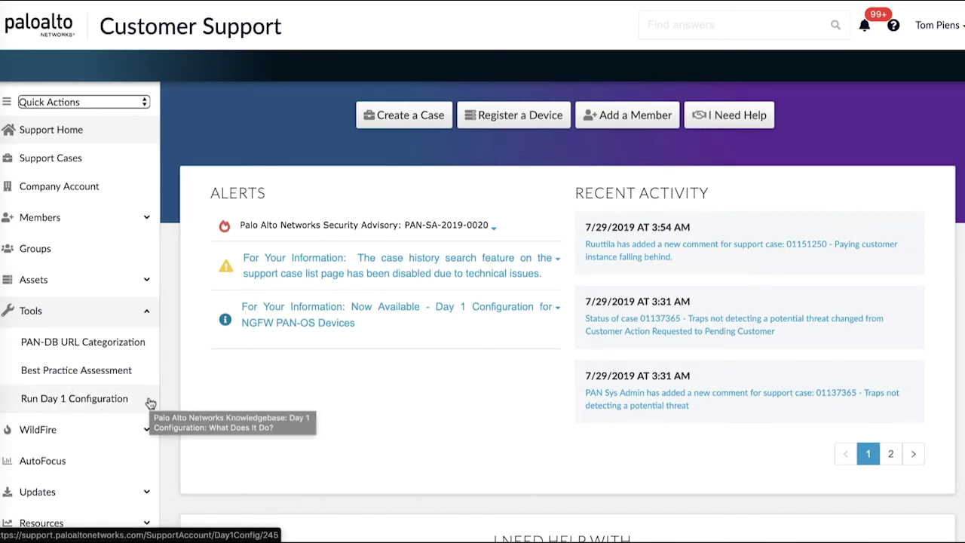
# Open the Devices asset list and start a new device registration, proceeding past the device type stage
pyautogui.click(126, 284)
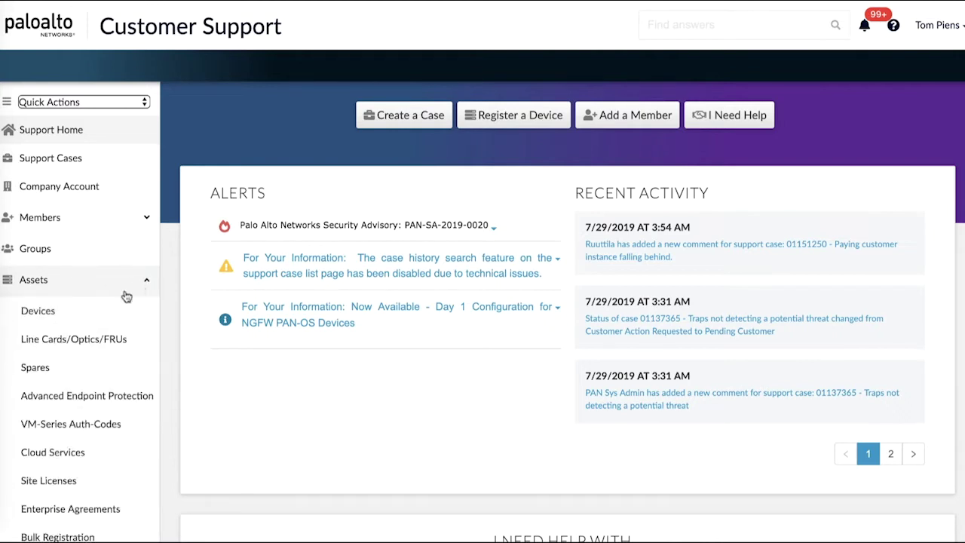
pyautogui.click(74, 316)
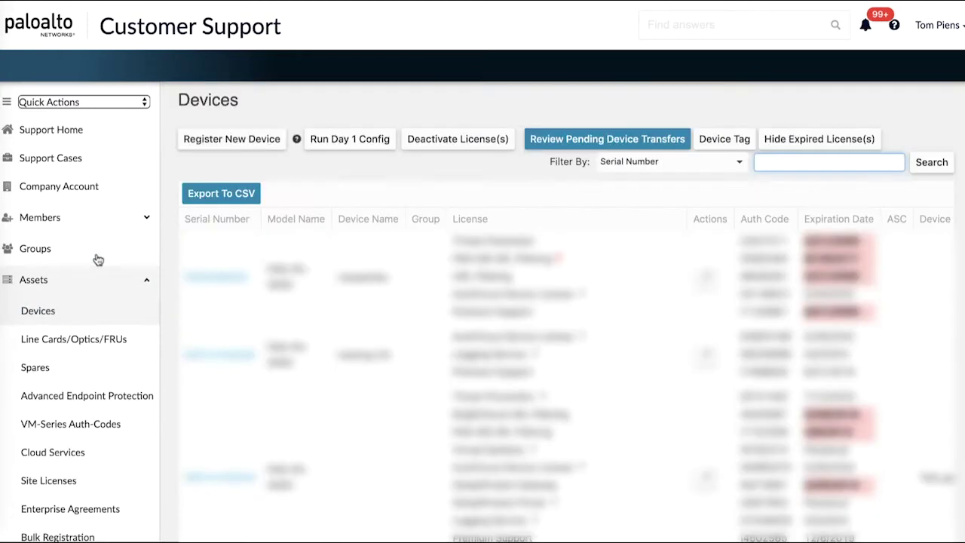
pyautogui.click(265, 146)
pyautogui.click(924, 370)
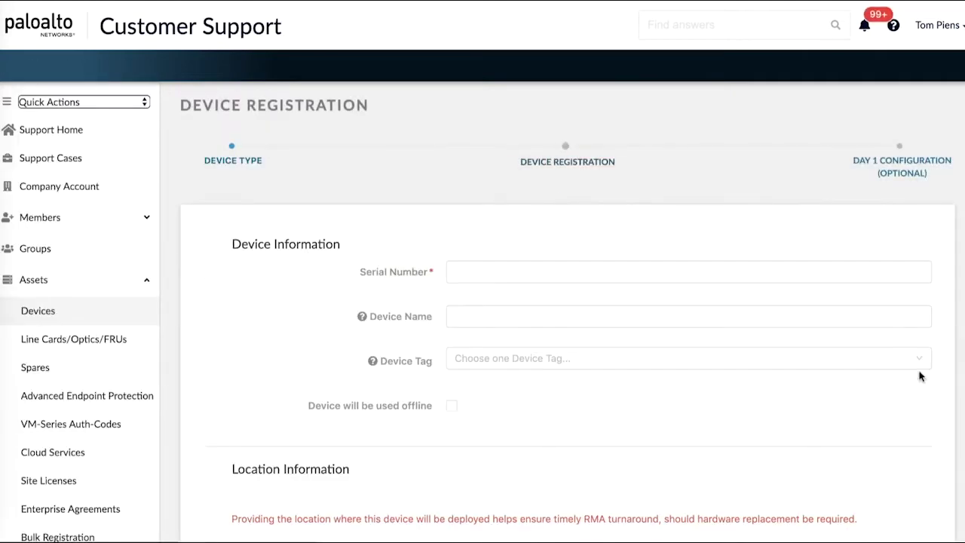
# Register the device with its serial number and the device name reaper, and accept the EULA to submit the registration
pyautogui.click(534, 273)
pyautogui.click(549, 325)
pyautogui.click(482, 317)
pyautogui.click(477, 343)
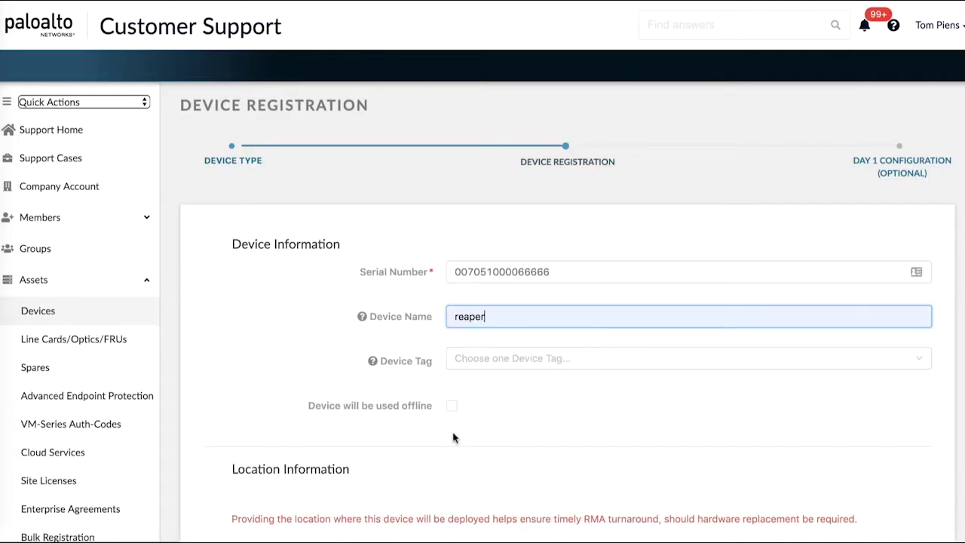
pyautogui.scroll(-5, 491, 301)
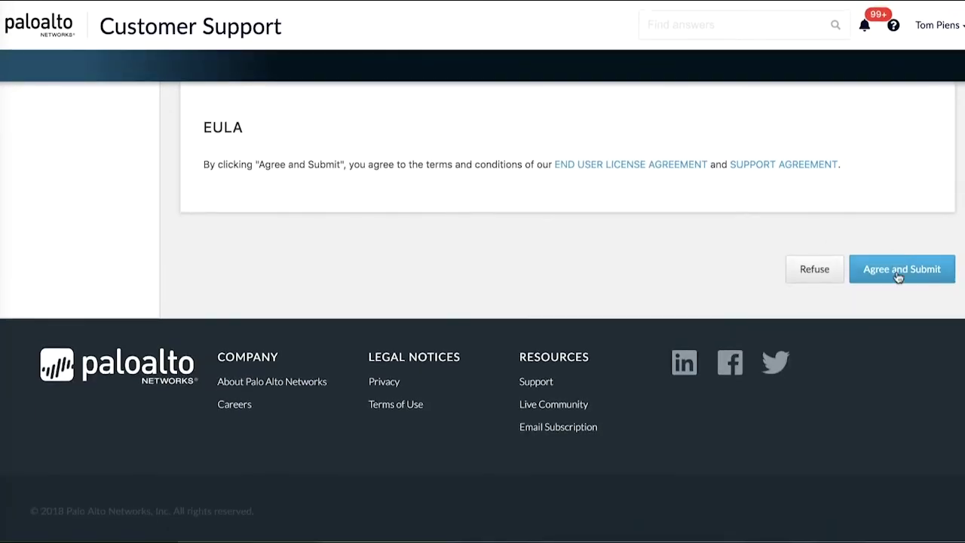
pyautogui.click(898, 277)
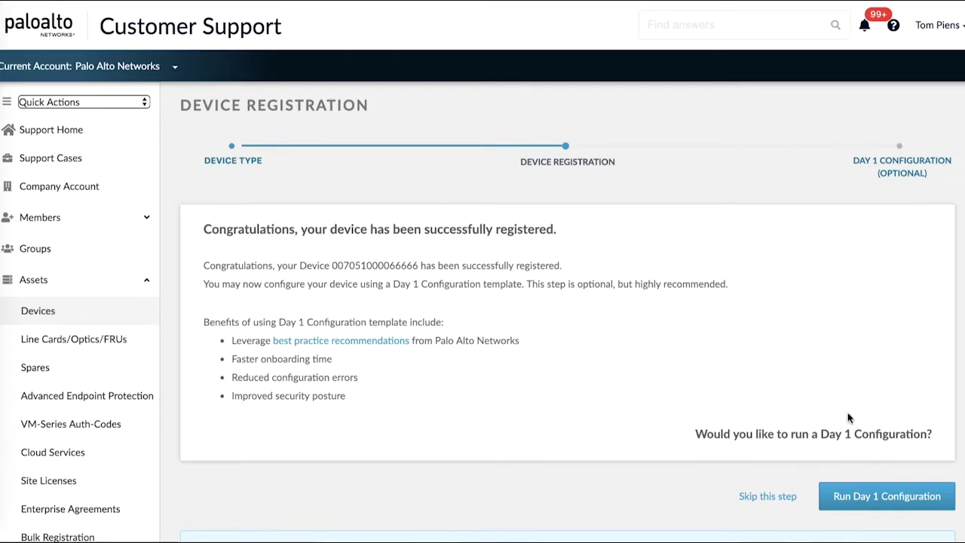
# Start the Day 1 Configuration for the registered device, choosing PAN-OS version 9.0.0 and the hostname MyNewDevice
pyautogui.click(888, 501)
pyautogui.scroll(-2, 632, 388)
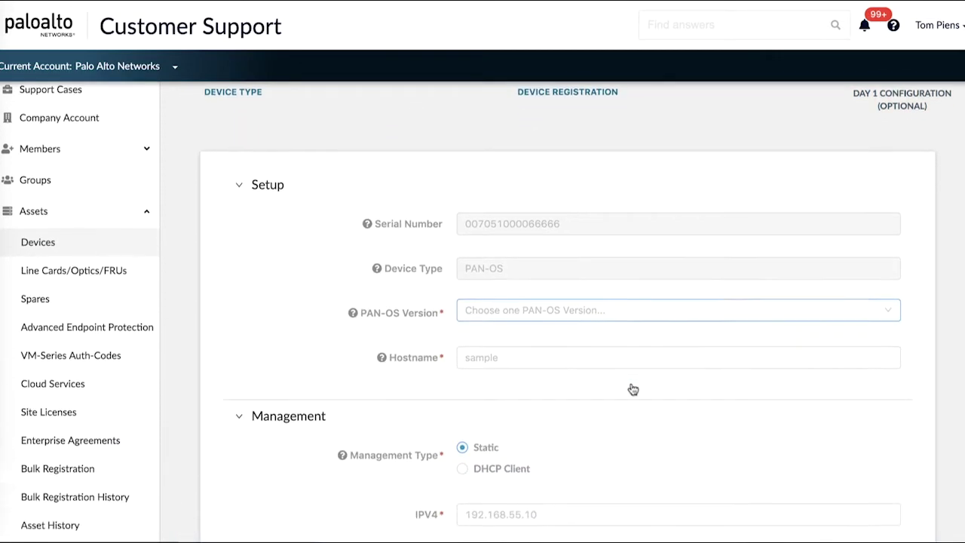
pyautogui.scroll(-1, 632, 389)
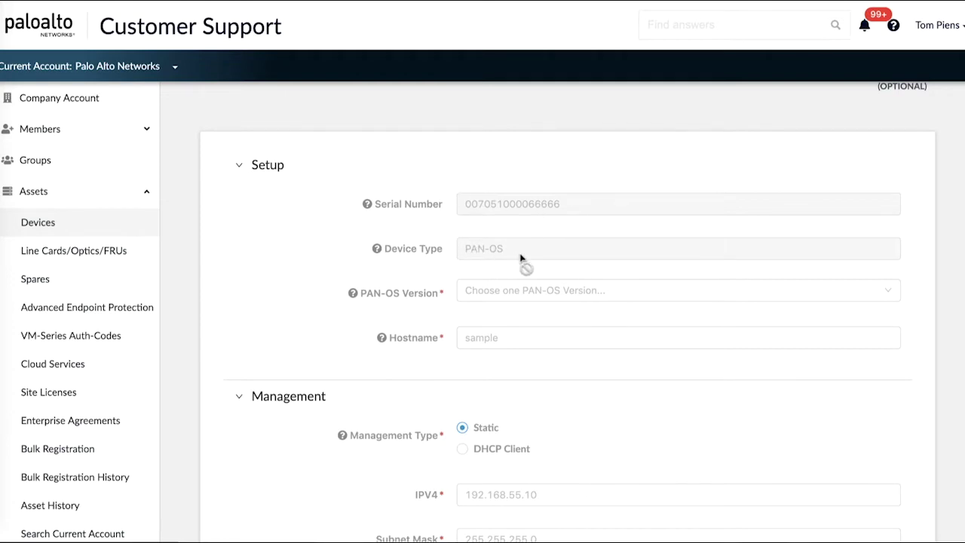
pyautogui.click(503, 292)
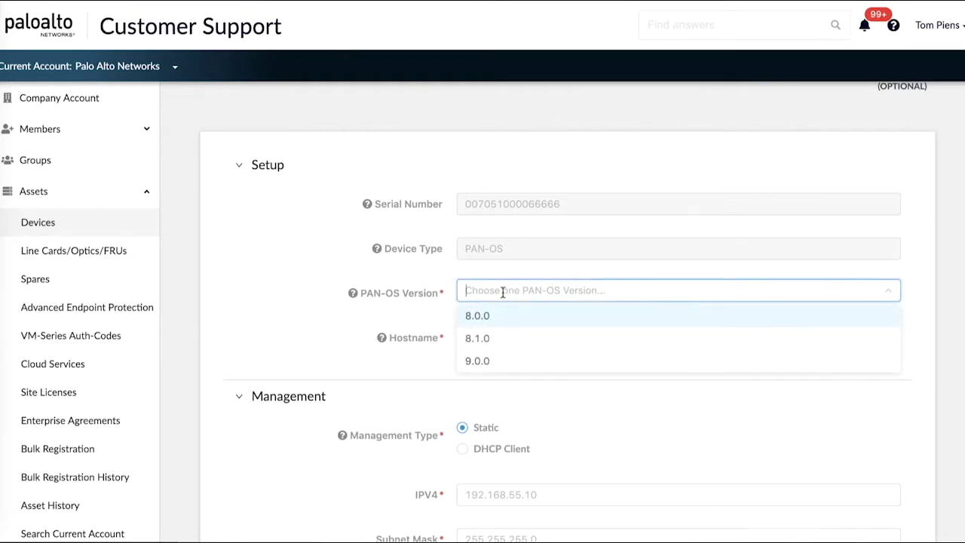
pyautogui.click(485, 364)
pyautogui.click(494, 339)
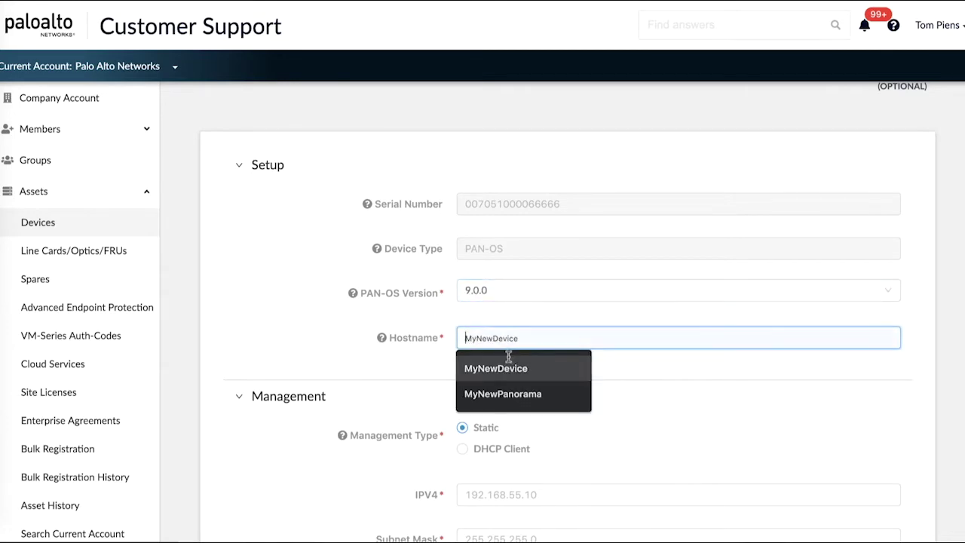
pyautogui.click(498, 368)
# Set the management type of the Day 1 Configuration to DHCP Client
pyautogui.scroll(-5, 370, 390)
pyautogui.scroll(-1, 370, 389)
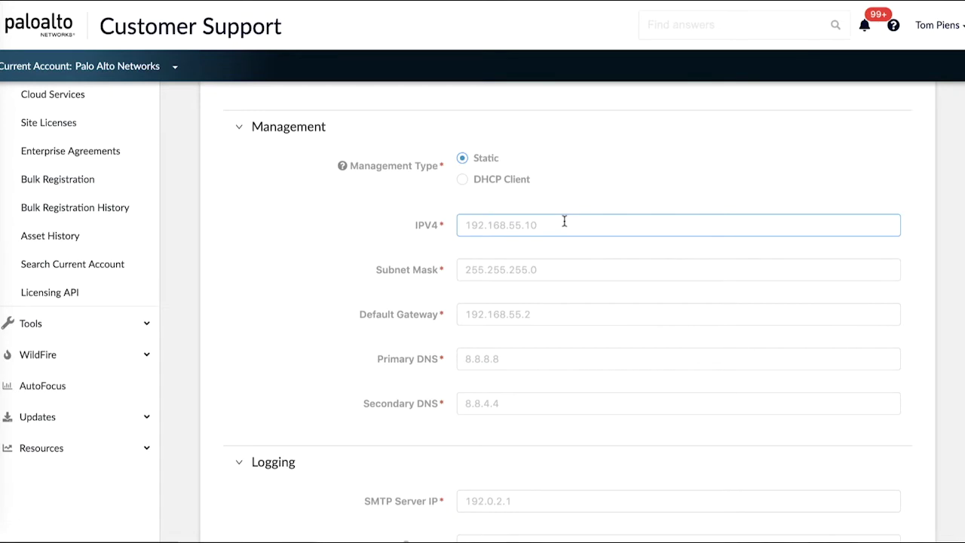
pyautogui.click(463, 181)
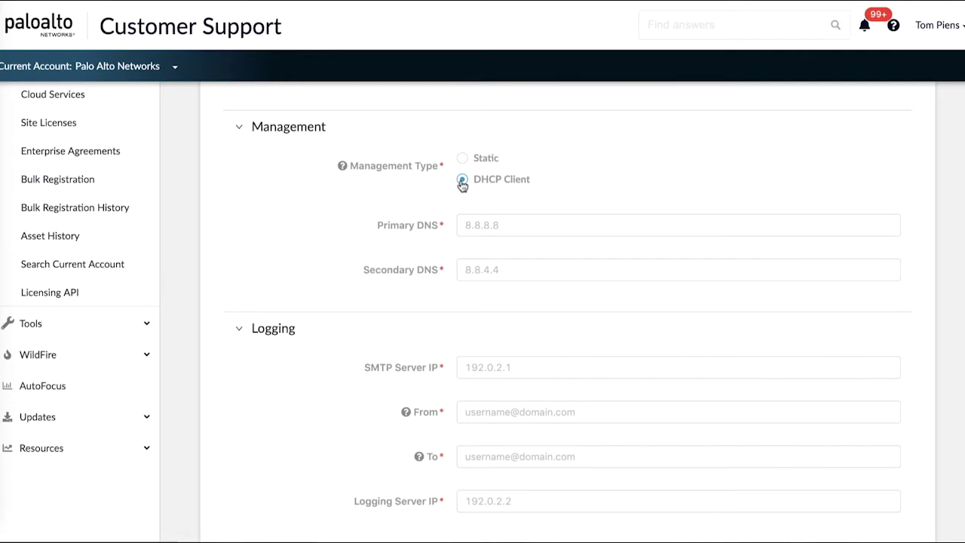
pyautogui.scroll(-3, 463, 184)
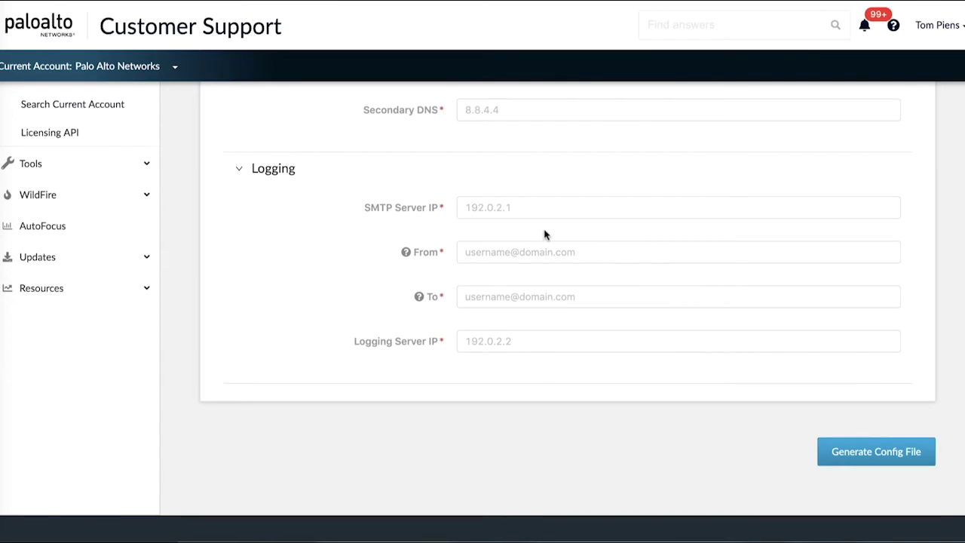
pyautogui.click(469, 210)
pyautogui.click(461, 209)
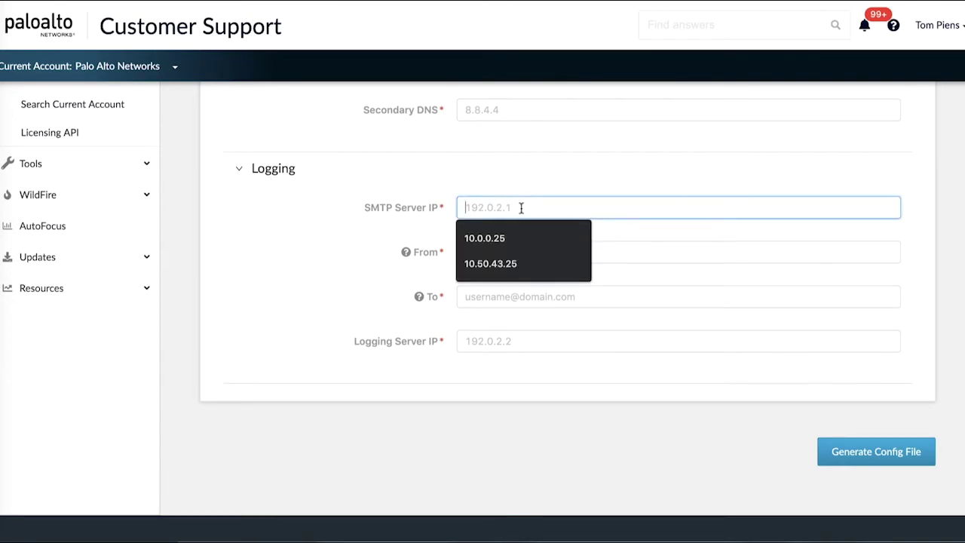
pyautogui.click(479, 254)
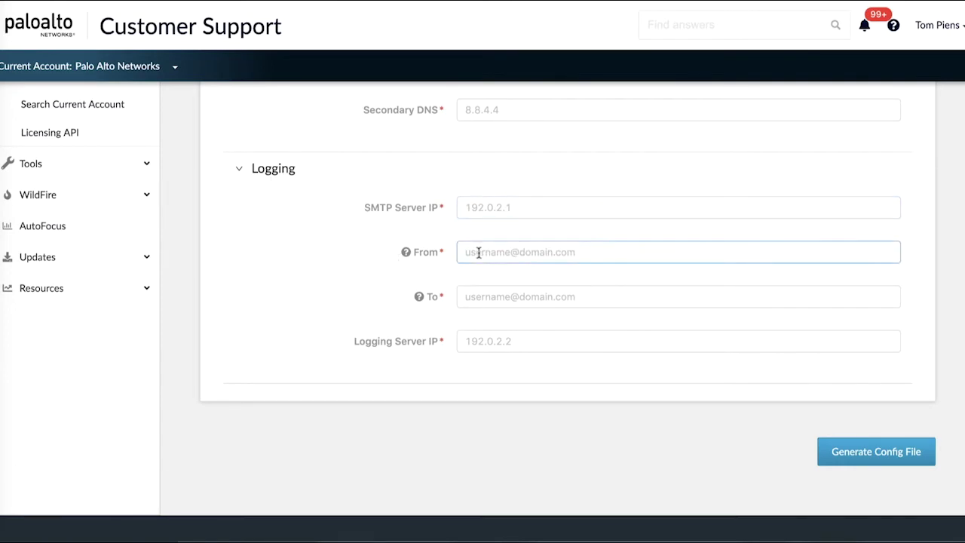
pyautogui.click(613, 302)
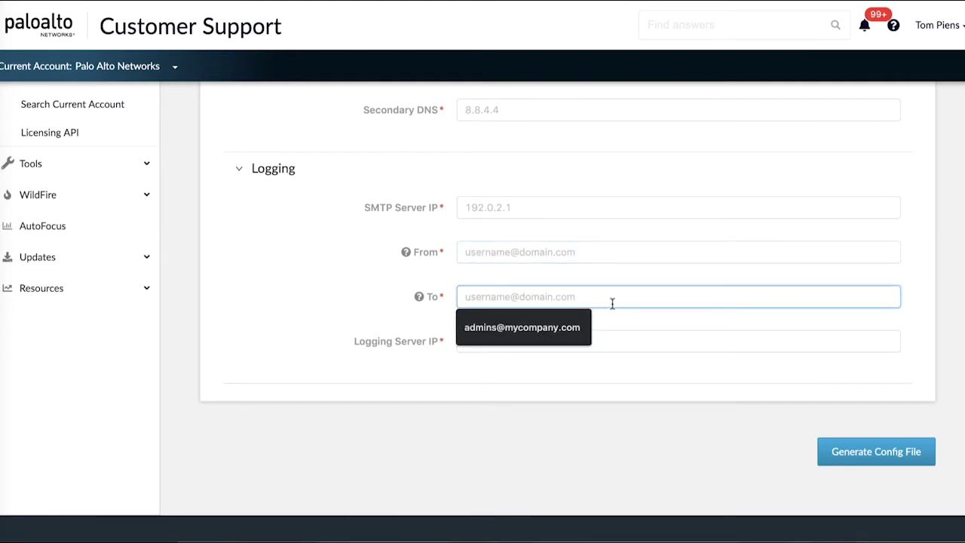
pyautogui.click(512, 344)
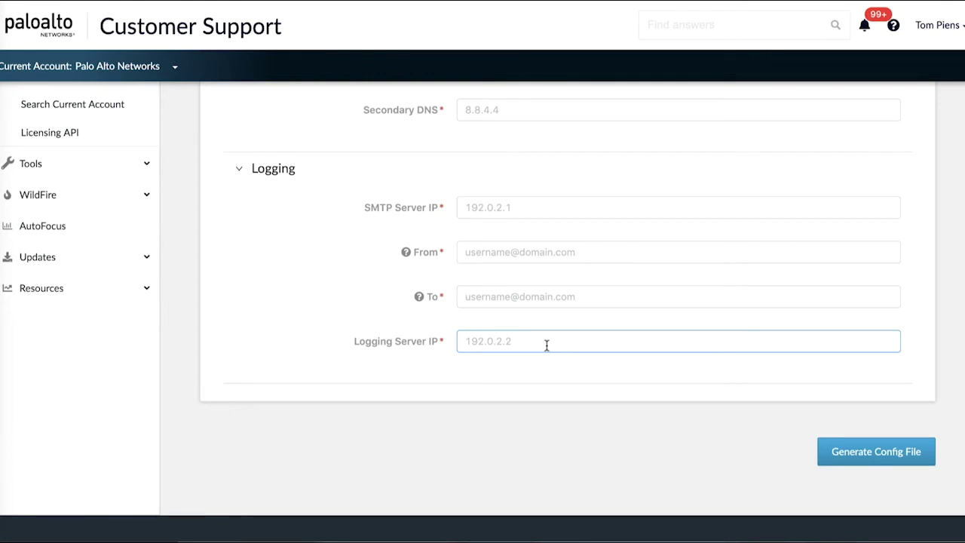
# Complete the logging settings with SMTP server IP 192.168.0.25, the sender and recipient e-mail addresses, and logging server IP 192.168.0.26
pyautogui.scroll(3, 546, 345)
pyautogui.click(528, 320)
pyautogui.write('192.1')
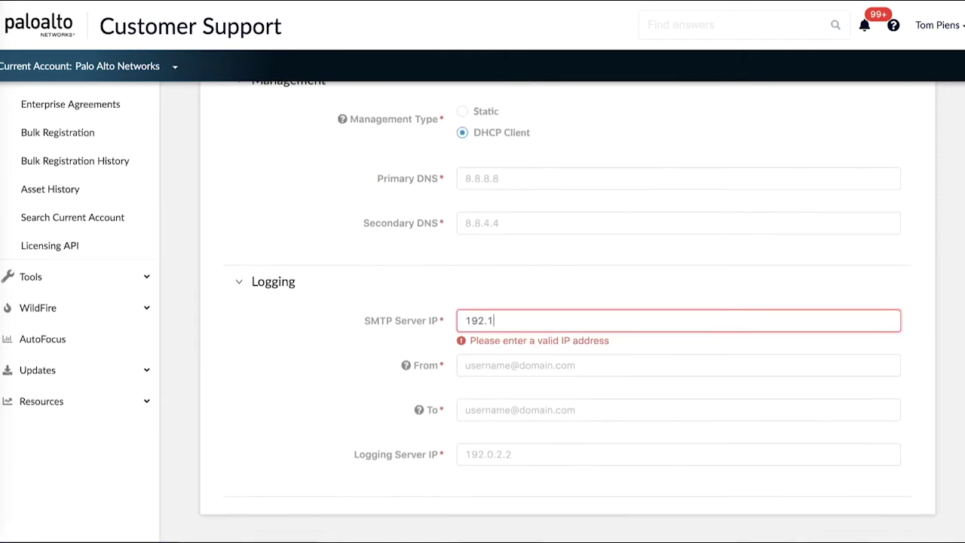
pyautogui.write('68.0.25')
pyautogui.click(517, 365)
pyautogui.click(517, 395)
pyautogui.click(517, 409)
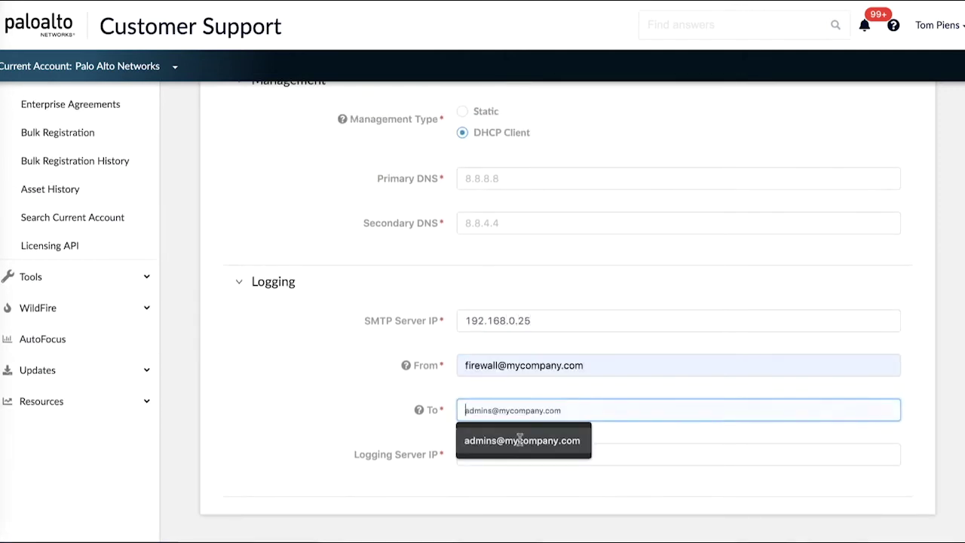
pyautogui.click(518, 442)
pyautogui.click(499, 453)
pyautogui.write('192.168.0.')
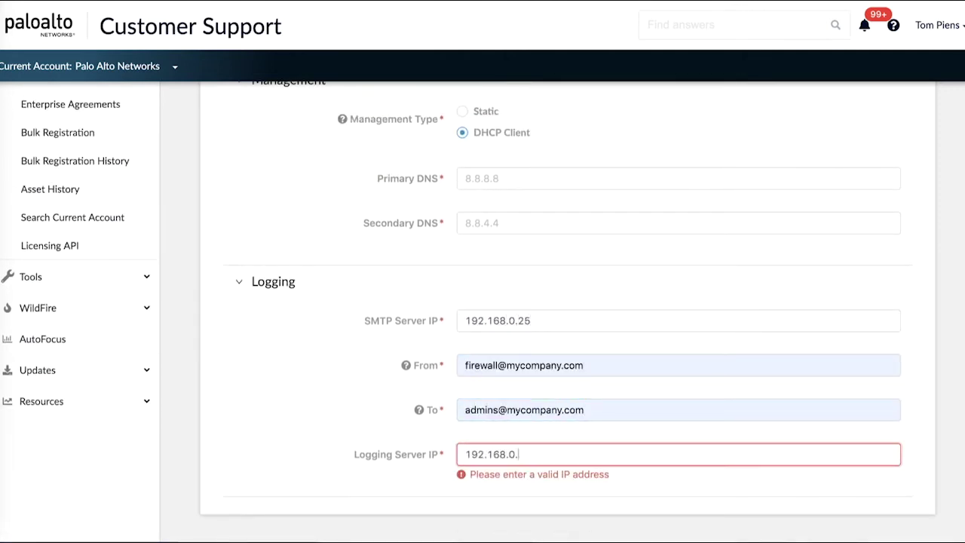
pyautogui.write('26')
# Set the primary DNS to 1.0.0.1 and the secondary DNS to 1.1.1.1, and generate the configuration file
pyautogui.click(534, 181)
pyautogui.write('1.0.0.1')
pyautogui.click(517, 223)
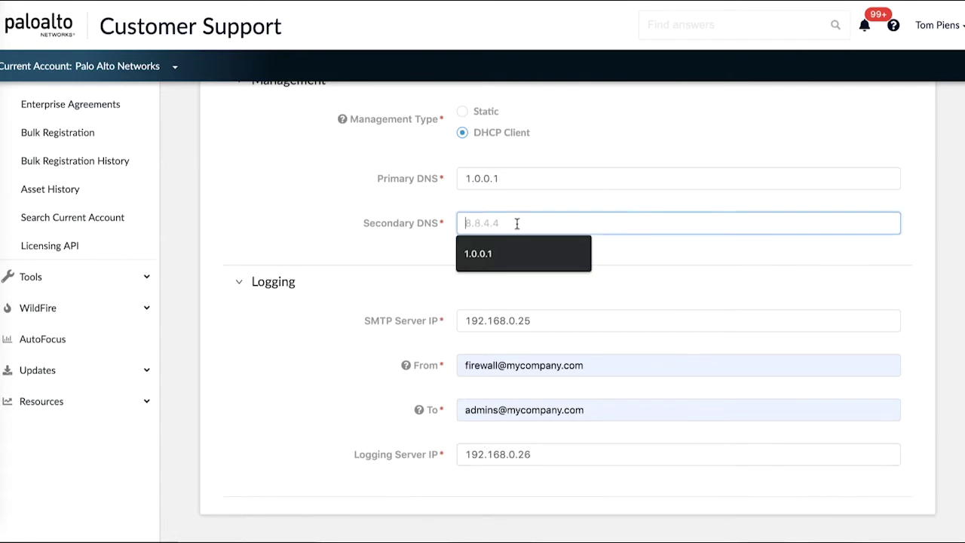
pyautogui.write('1.1.1.1')
pyautogui.scroll(-2, 543, 289)
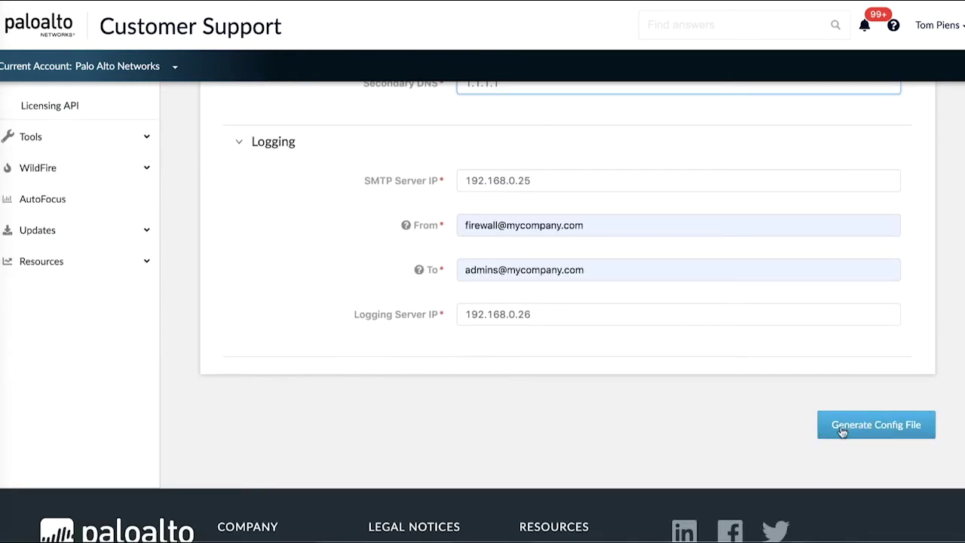
pyautogui.click(842, 430)
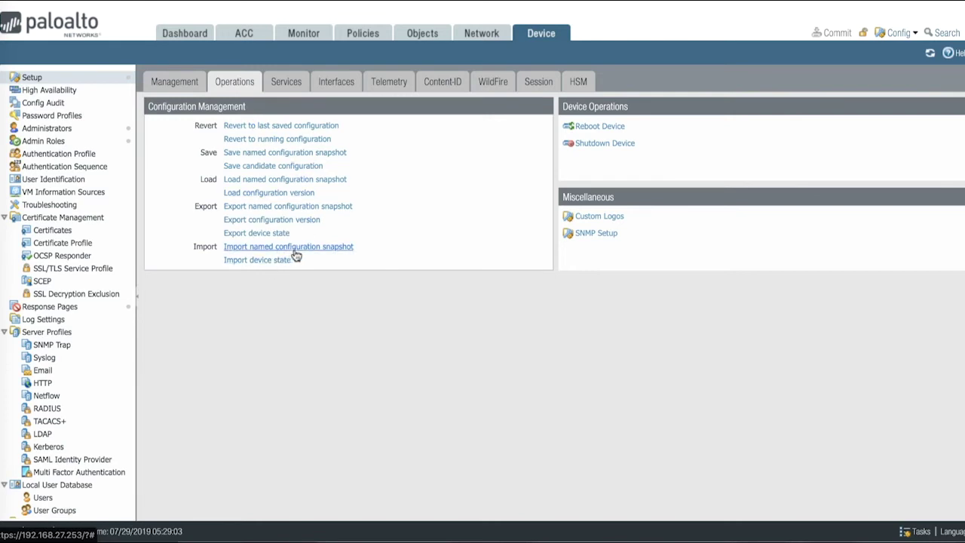
# In the firewall's web interface, import the downloaded day-1-config XML file as a named configuration snapshot
pyautogui.click(337, 250)
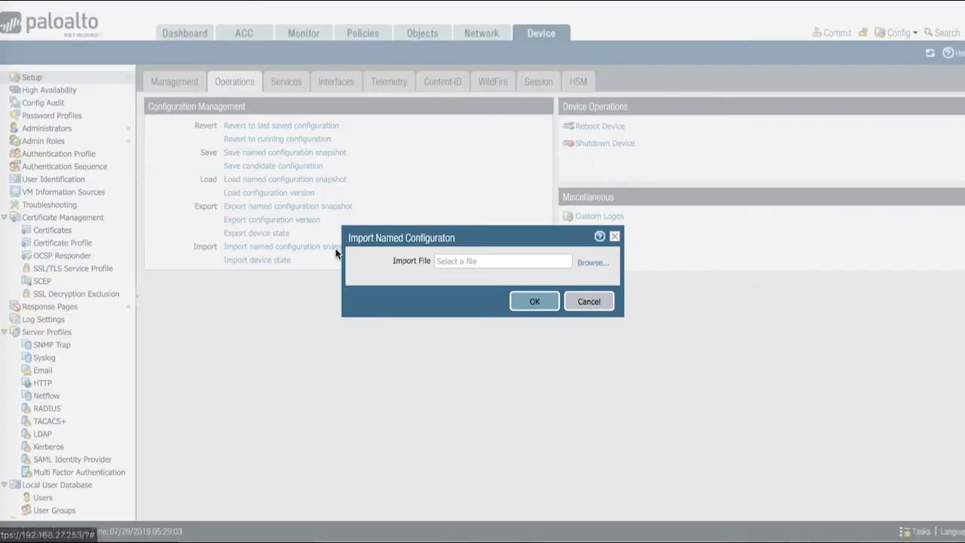
pyautogui.click(589, 265)
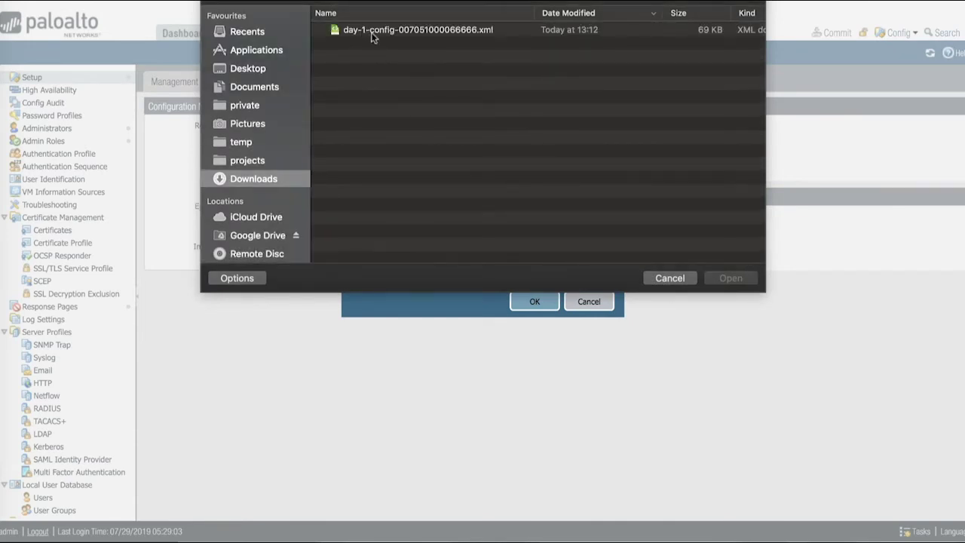
pyautogui.doubleClick(387, 30)
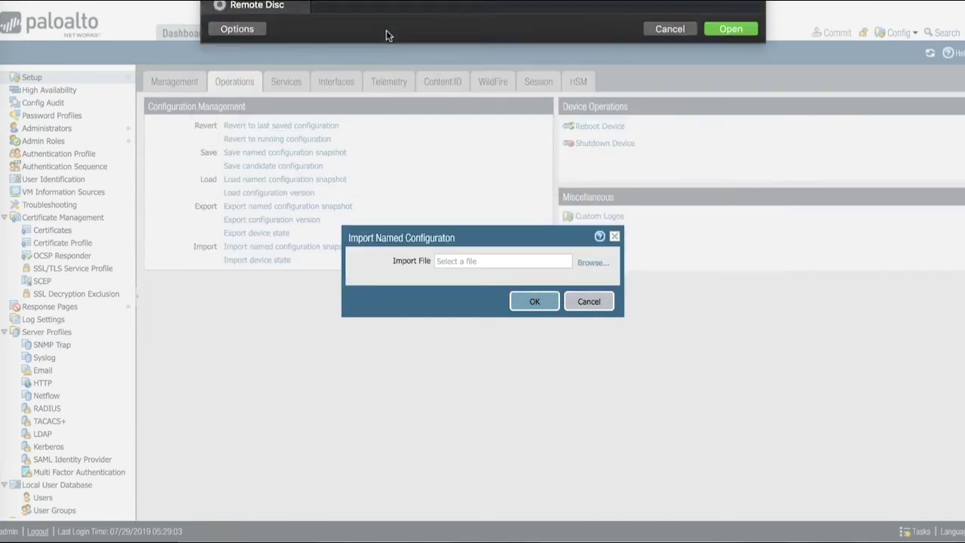
pyautogui.click(537, 303)
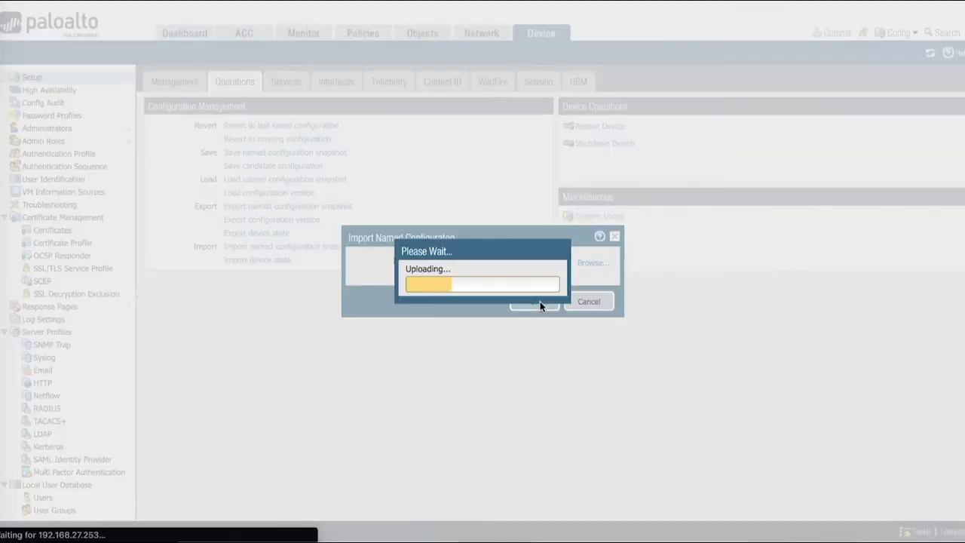
pyautogui.click(489, 325)
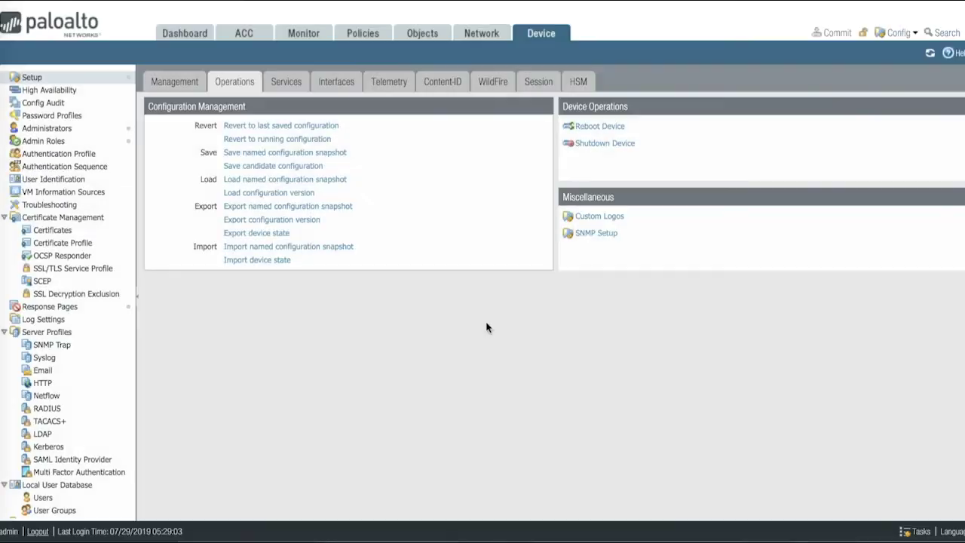
# Load the imported day-1-config XML snapshot as the named configuration and dismiss the loading notice
pyautogui.click(294, 182)
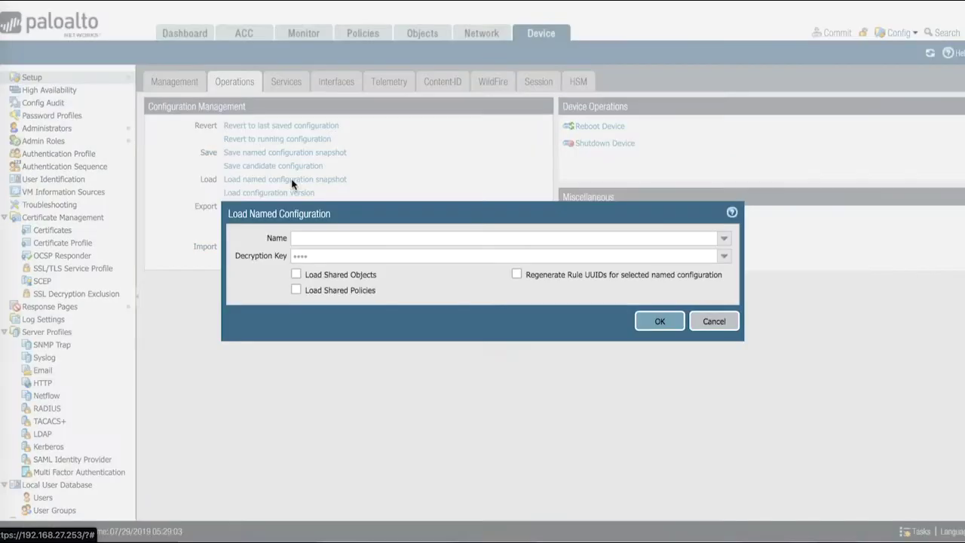
pyautogui.click(723, 239)
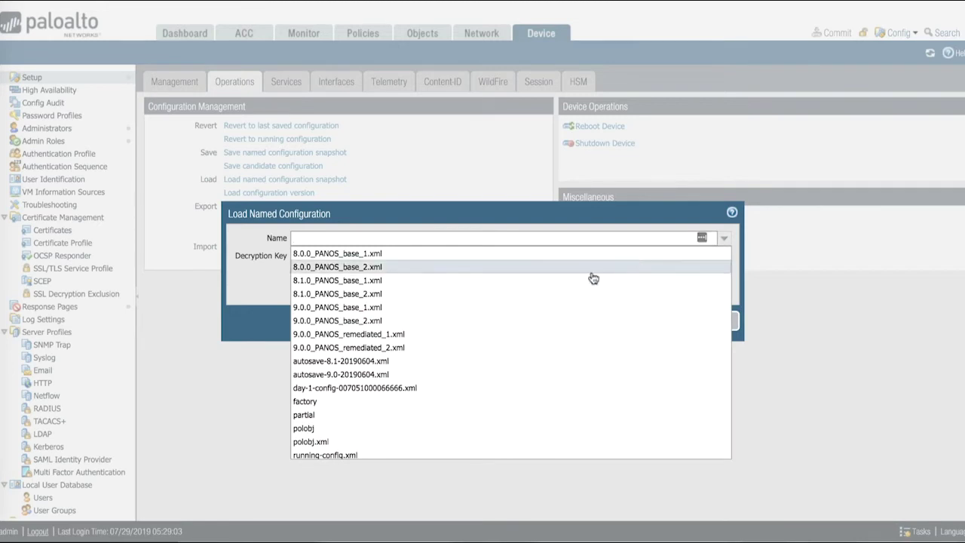
pyautogui.click(337, 389)
pyautogui.click(669, 322)
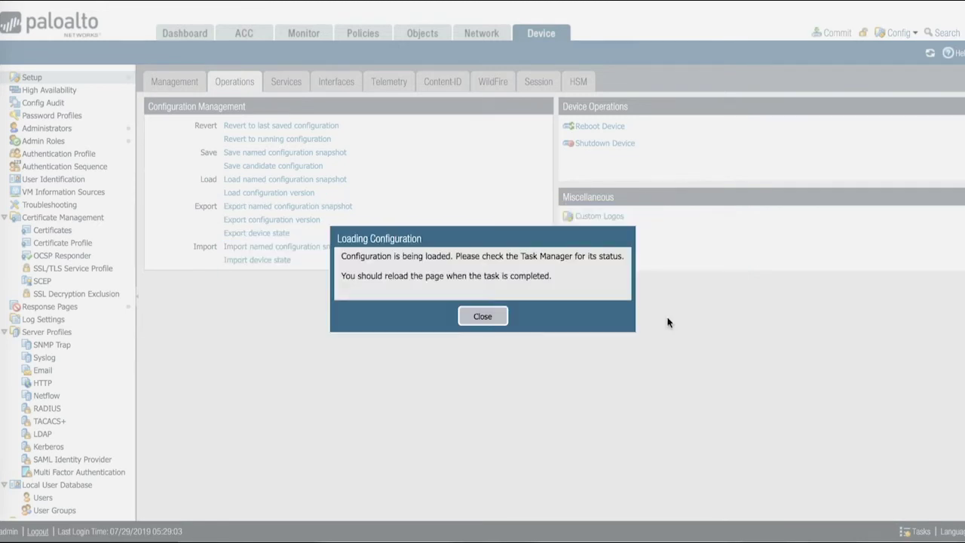
pyautogui.click(482, 318)
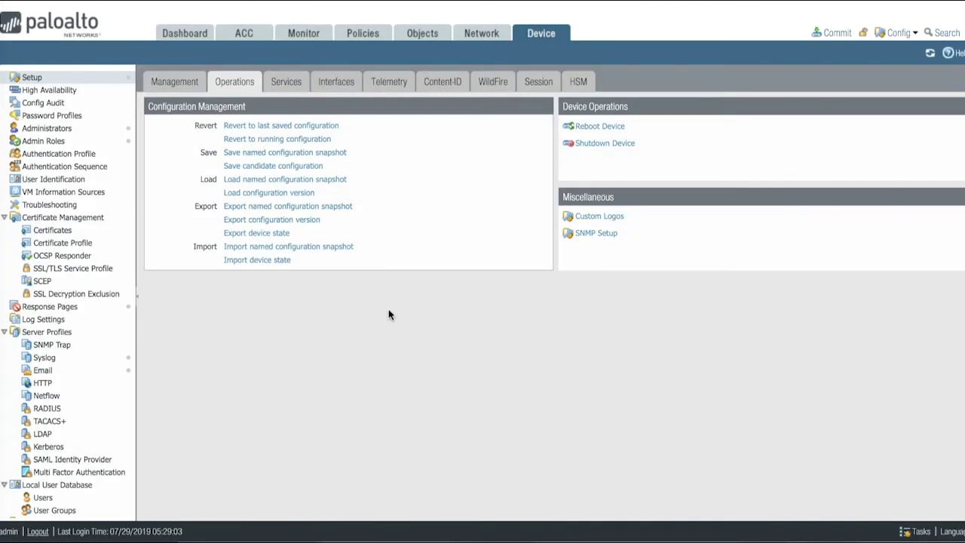
# Review the device setup's interface list, DNS and NTP services, and general management settings from the loaded configuration
pyautogui.click(337, 83)
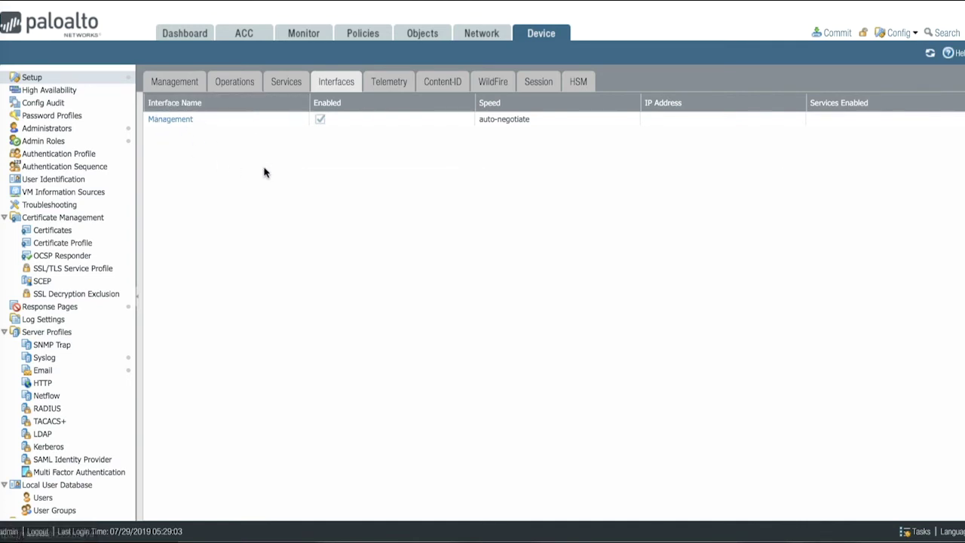
pyautogui.click(290, 89)
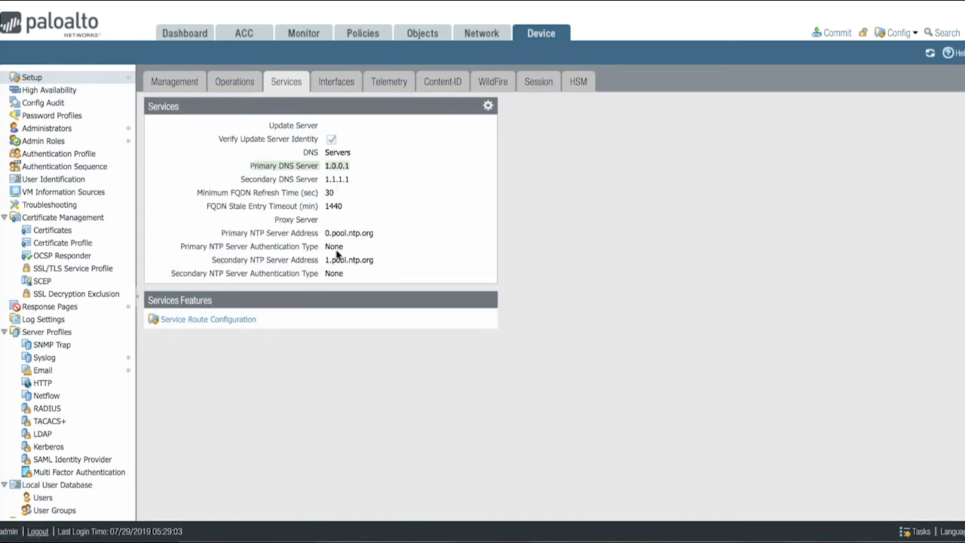
pyautogui.click(177, 86)
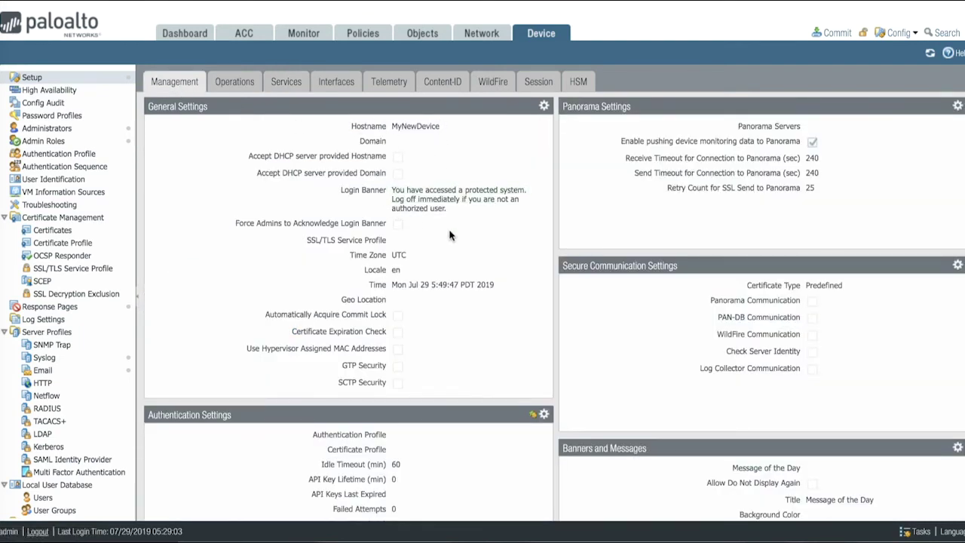
# Review the loaded configuration's custom reports and its security policy rules
pyautogui.click(303, 34)
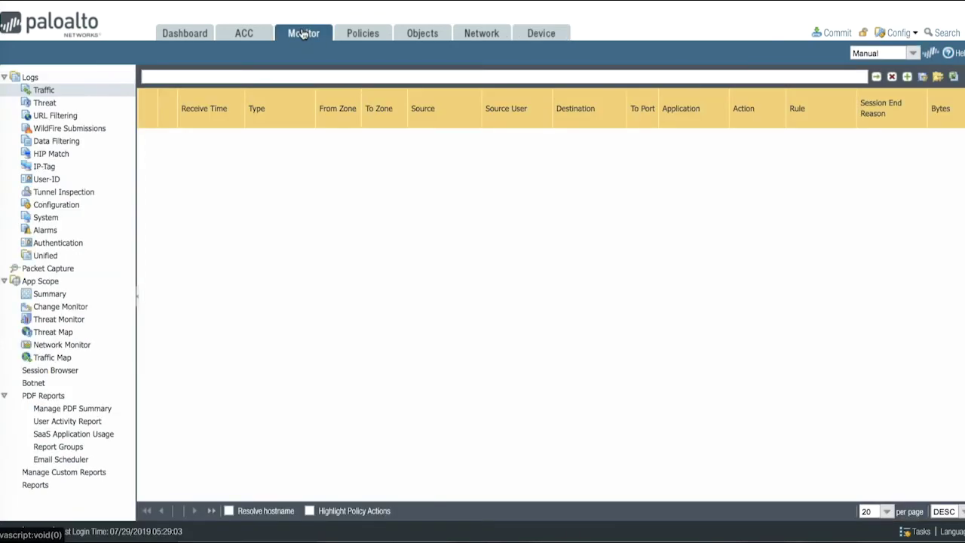
pyautogui.click(68, 474)
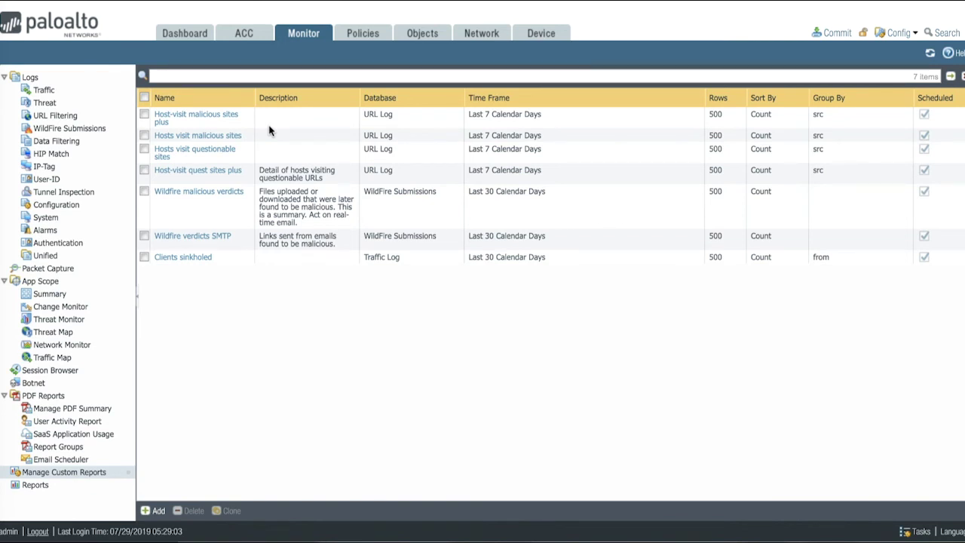
pyautogui.click(361, 37)
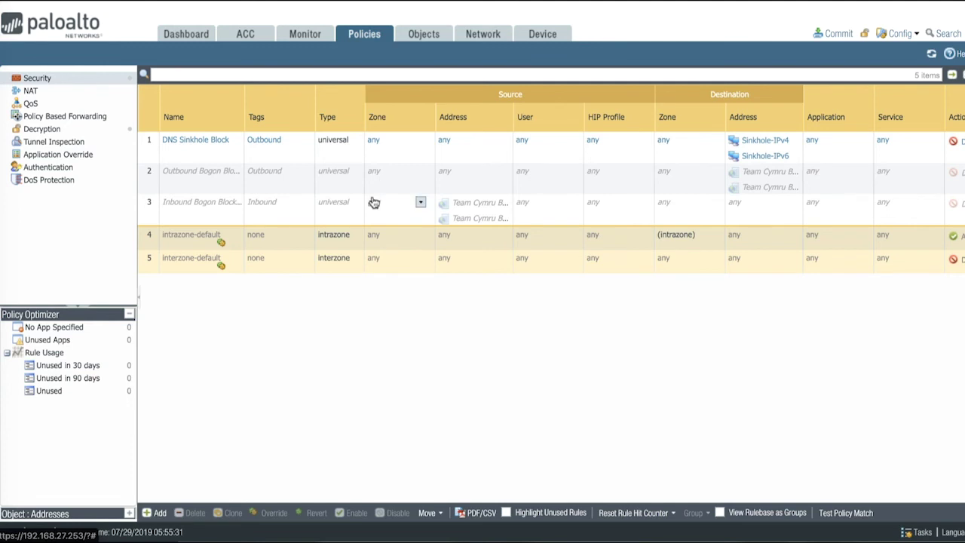
# Examine the antivirus, anti-spyware and vulnerability protection security profiles, and the security profile groups that combine them
pyautogui.click(423, 34)
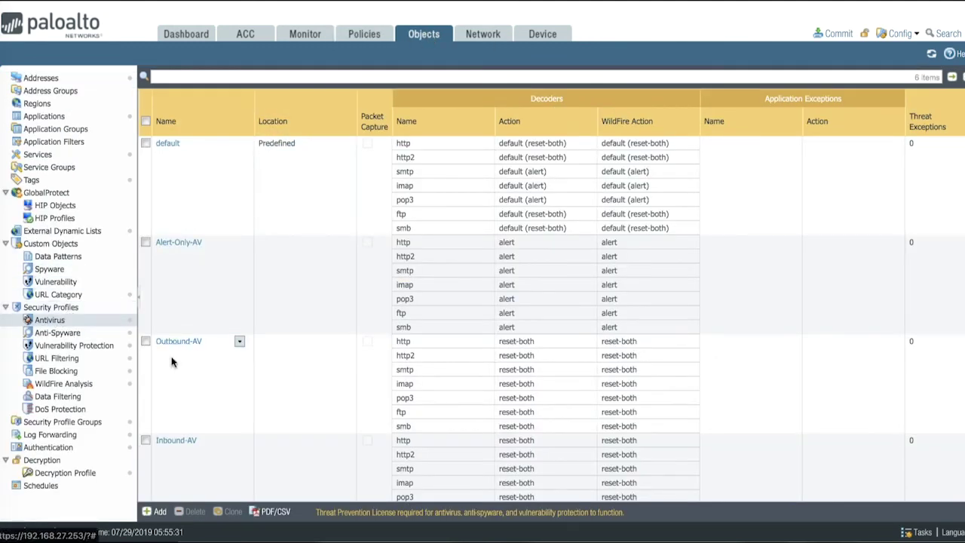
pyautogui.click(73, 336)
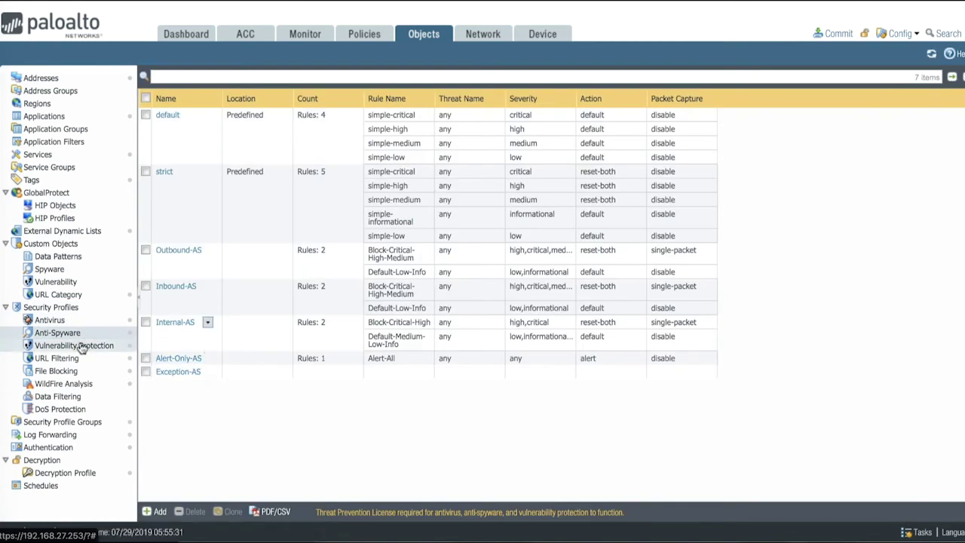
pyautogui.click(81, 346)
pyautogui.click(61, 423)
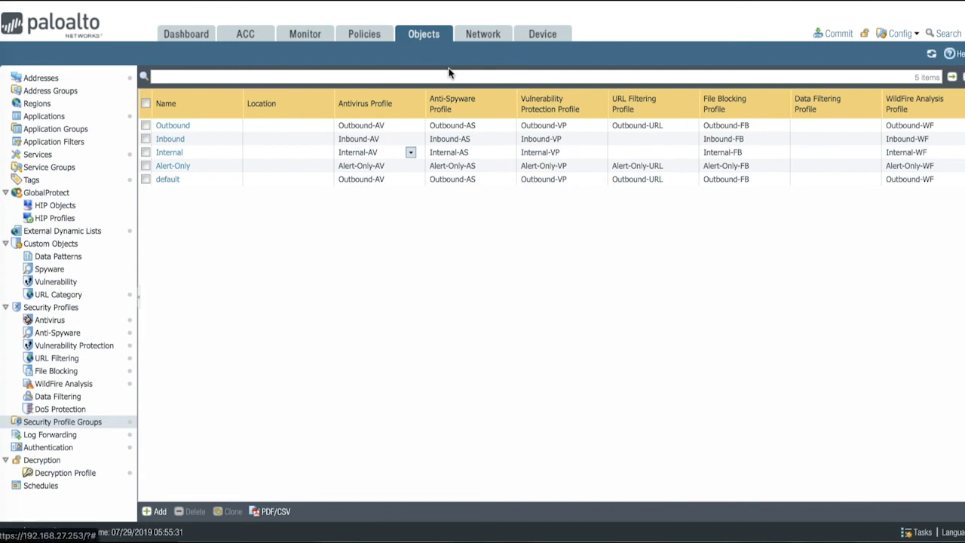
# Run a config audit comparing the running config with the candidate config at a context of 5 lines, and review the differences
pyautogui.click(533, 38)
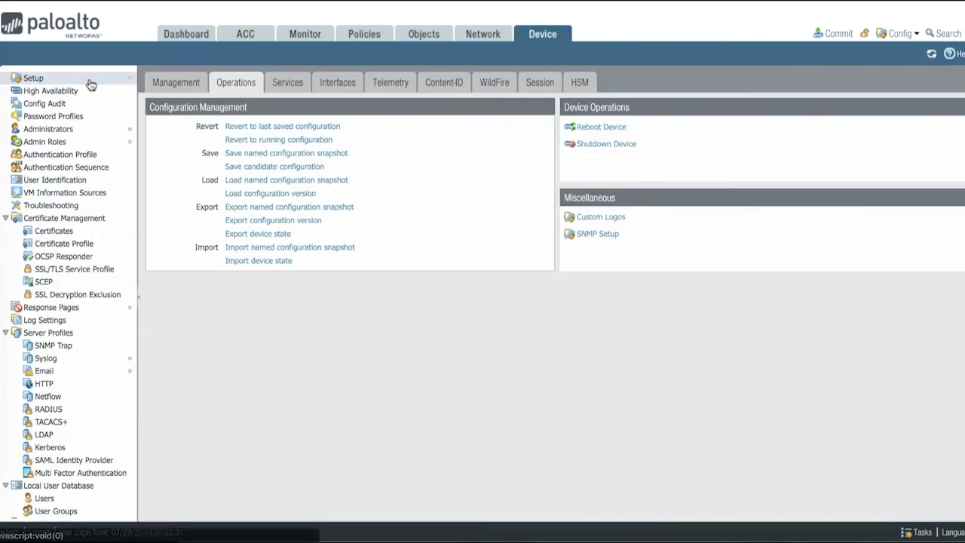
pyautogui.click(43, 103)
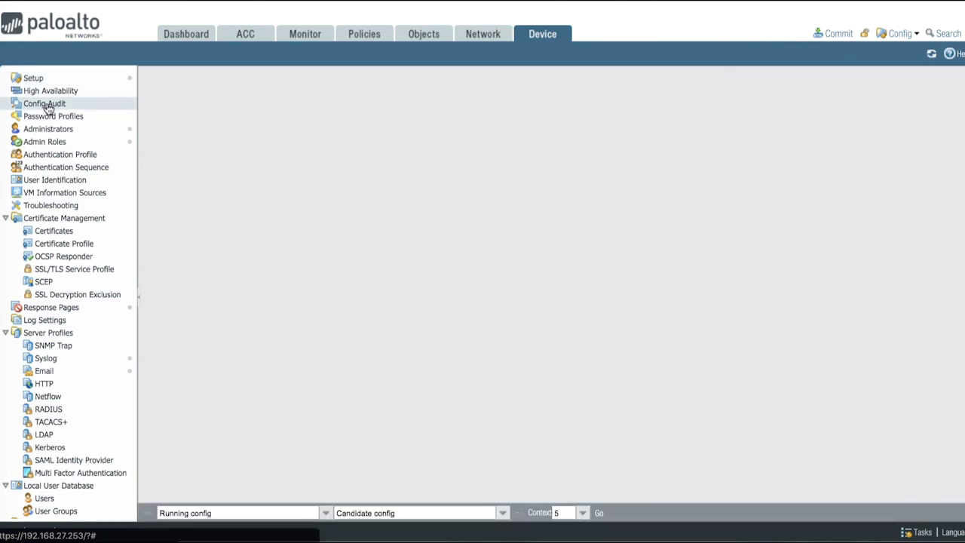
pyautogui.click(598, 514)
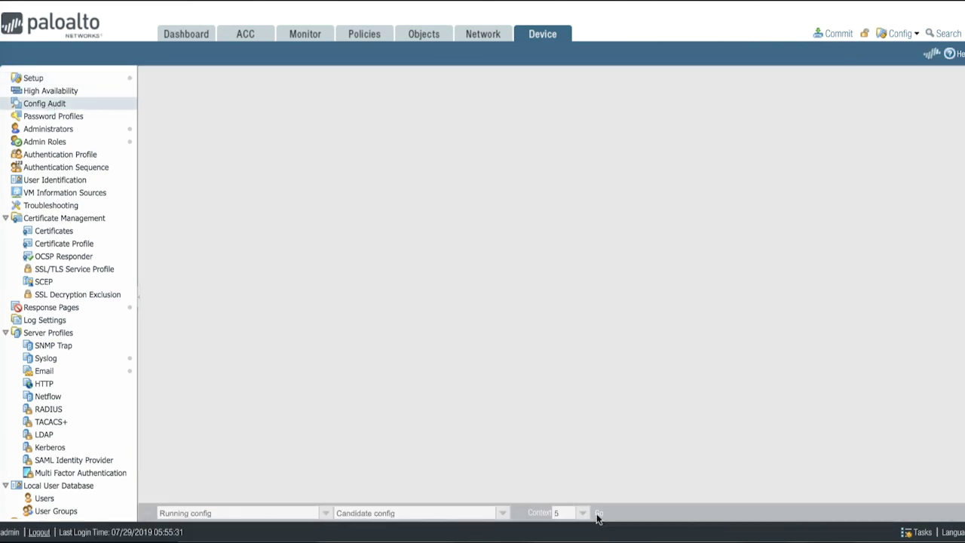
pyautogui.scroll(-5, 582, 462)
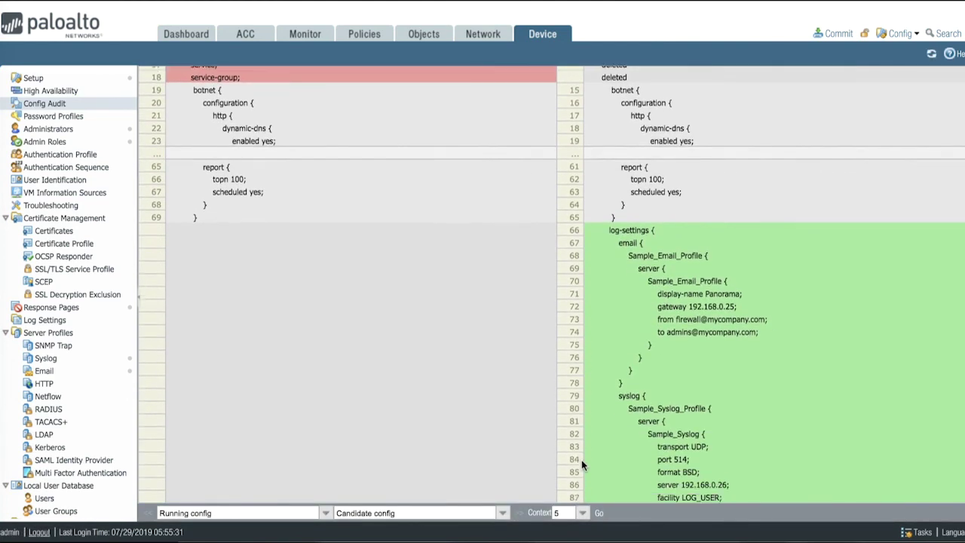
pyautogui.scroll(-1, 582, 460)
pyautogui.scroll(-10, 716, 229)
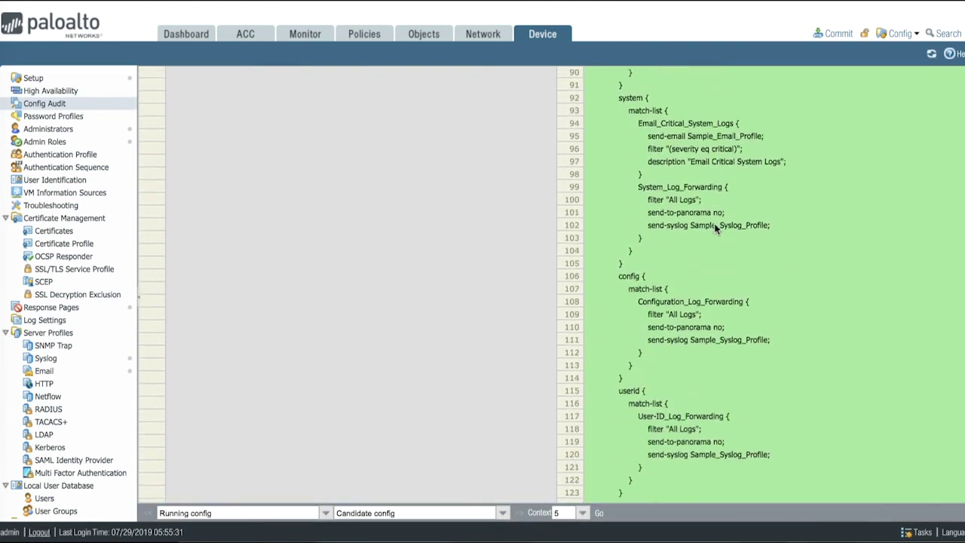
pyautogui.scroll(-15, 715, 229)
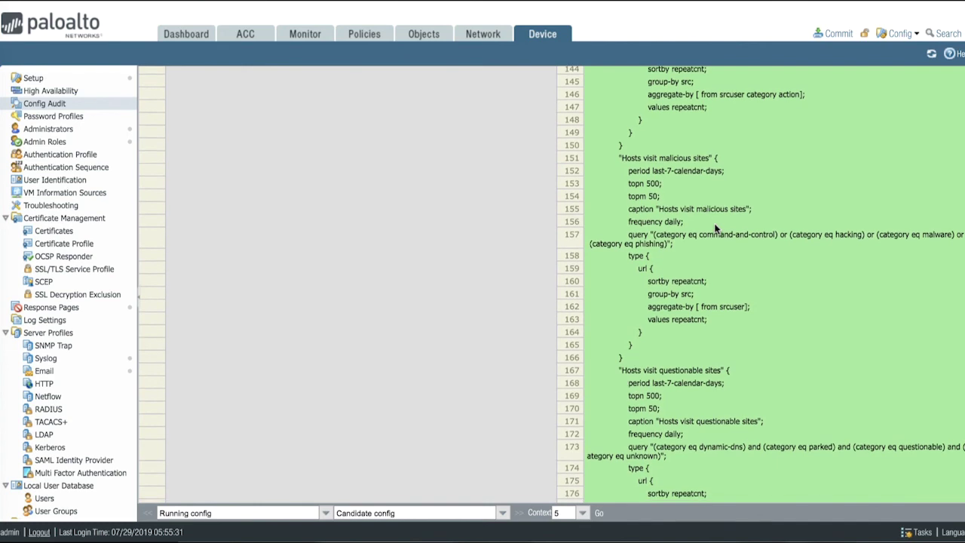